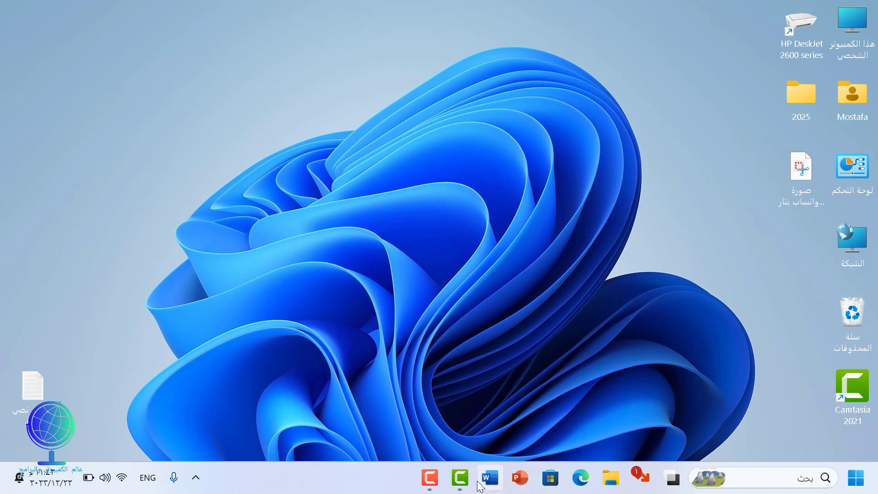
Open Microsoft Store and search for "net speed"
{"action": "left_click", "coordinate": [551, 479]}
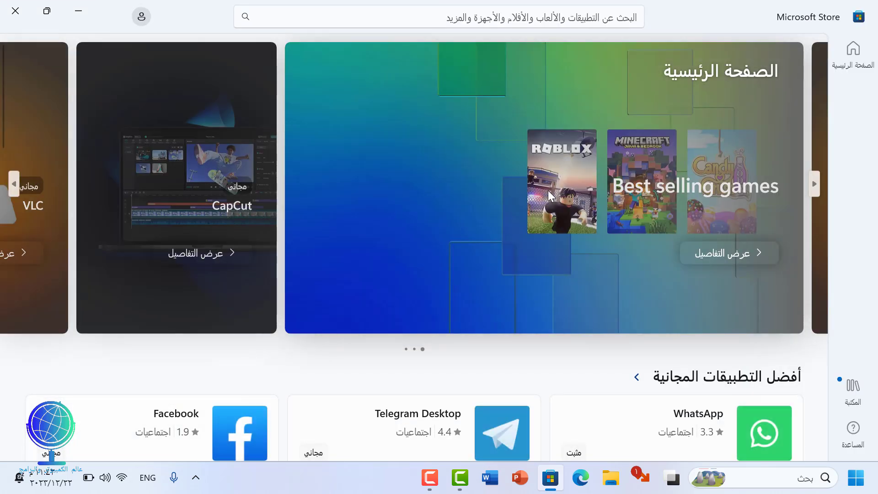
{"action": "left_click", "coordinate": [526, 14]}
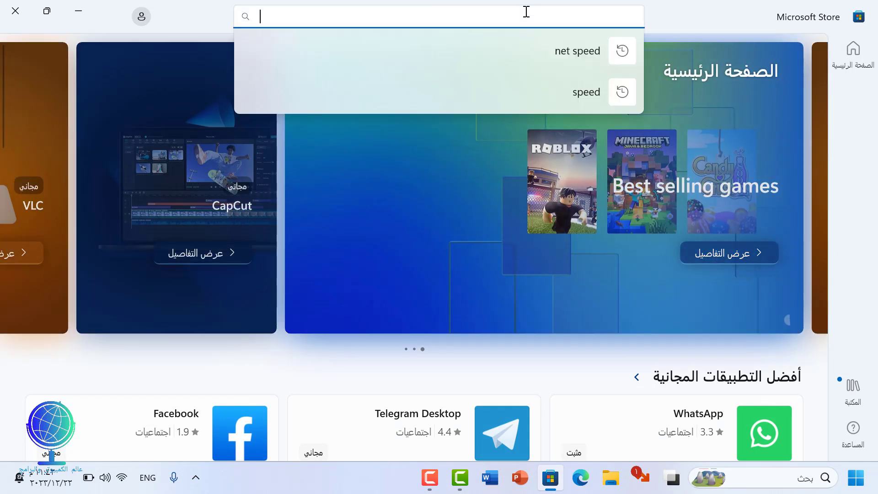
{"action": "left_click", "coordinate": [583, 51]}
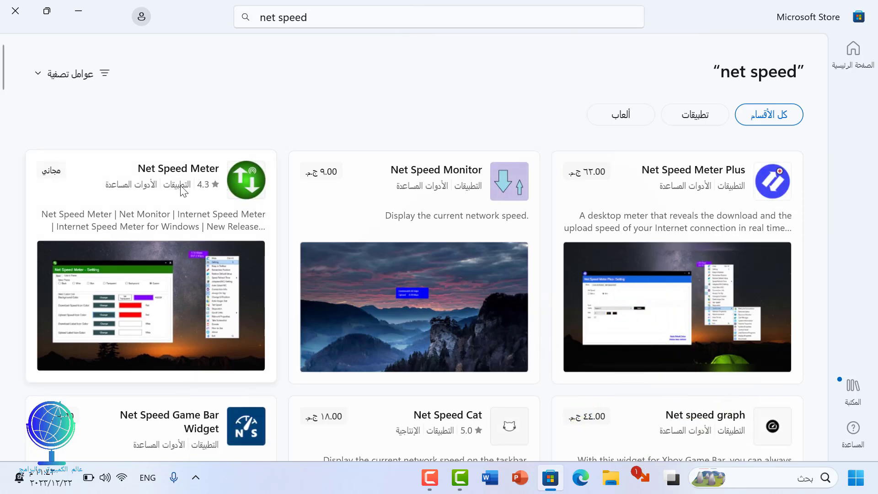
Install the free Net Speed Meter app by Zero Byte from the search results
{"action": "mouse_move", "coordinate": [177, 190]}
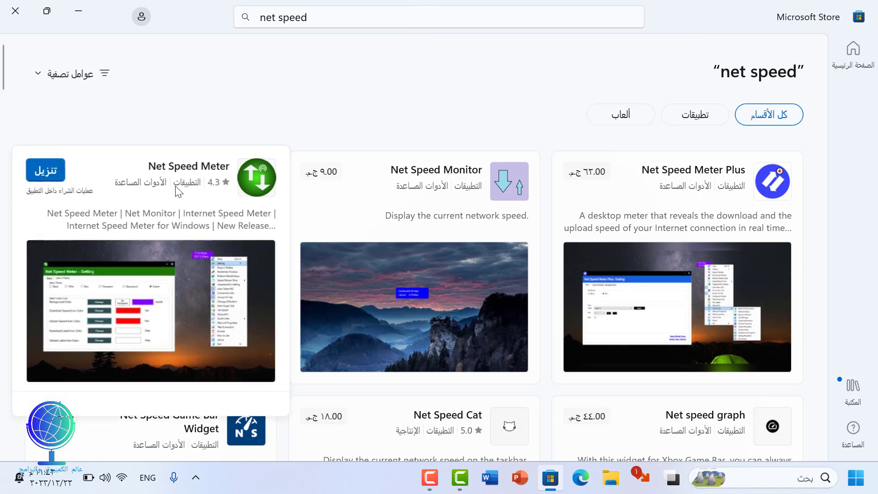
{"action": "left_click", "coordinate": [211, 182]}
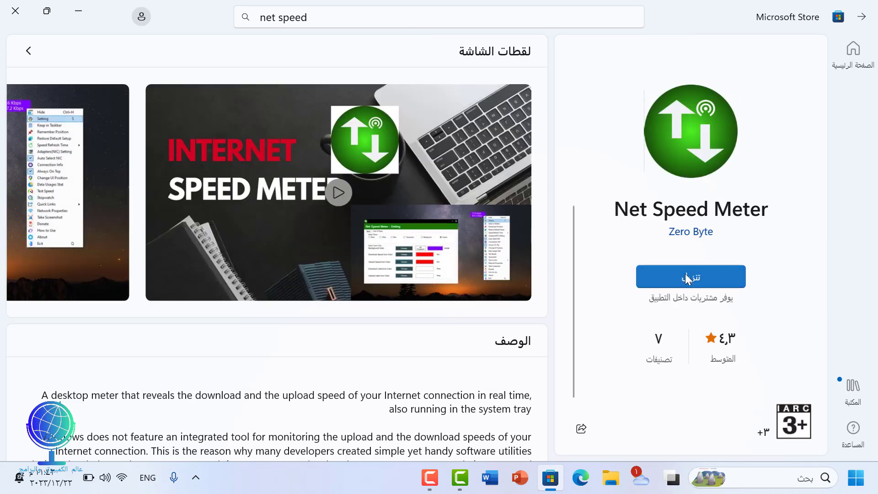
{"action": "left_click", "coordinate": [686, 277]}
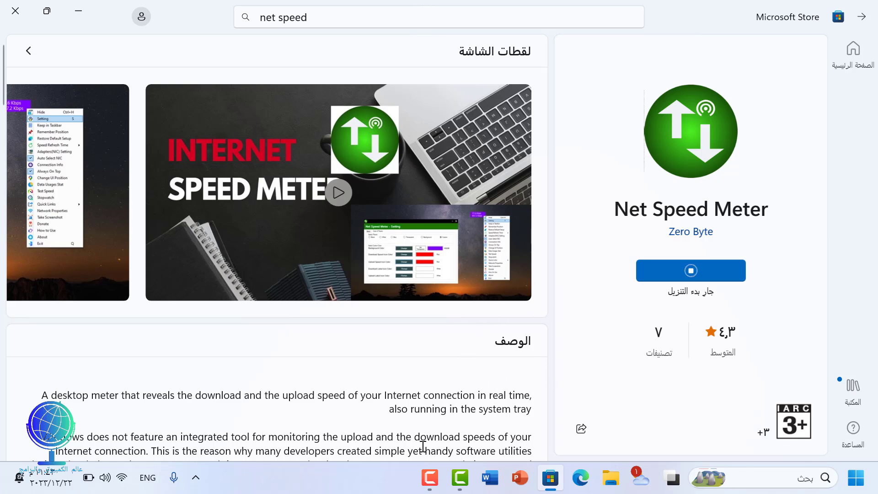
{"action": "mouse_move", "coordinate": [430, 491]}
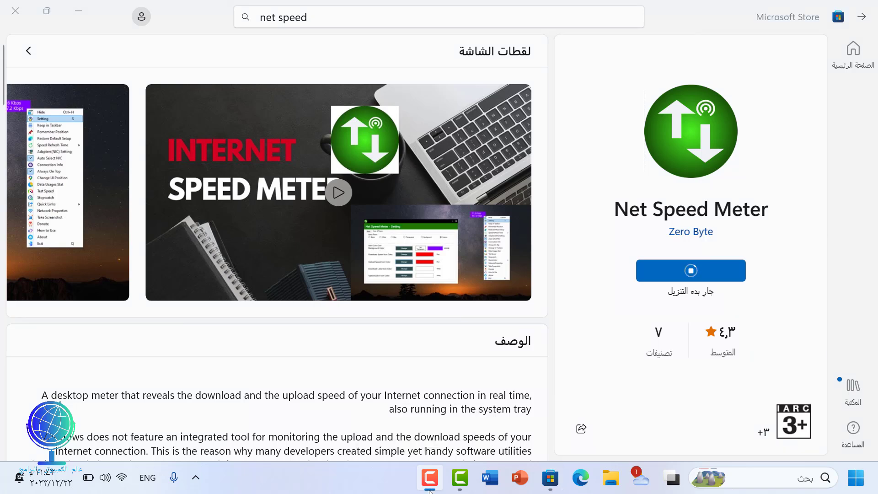
{"action": "left_click", "coordinate": [429, 490]}
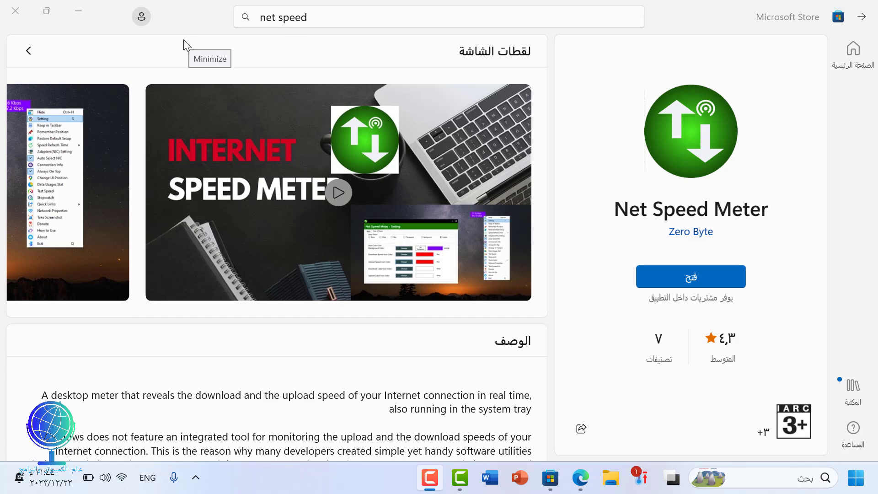
Launch Net Speed Meter from its store page and close the browser pages in front of the store
{"action": "left_click", "coordinate": [702, 274]}
{"action": "left_click", "coordinate": [702, 274]}
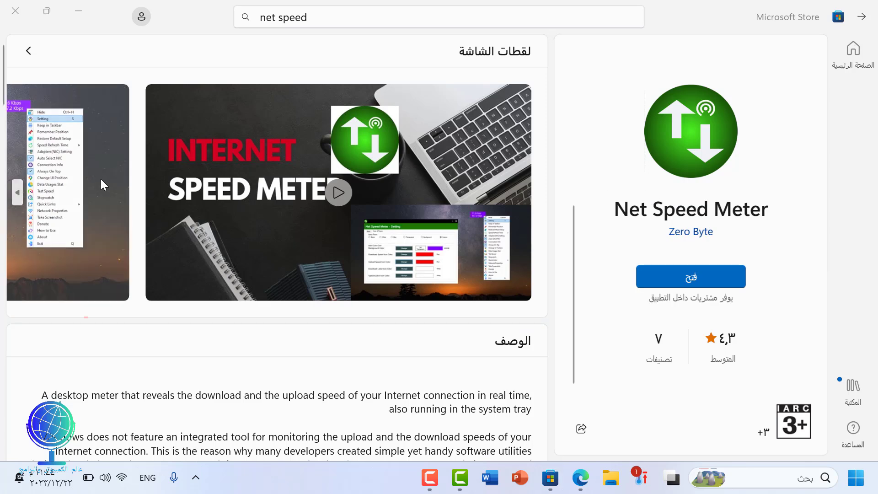
{"action": "left_click", "coordinate": [21, 11]}
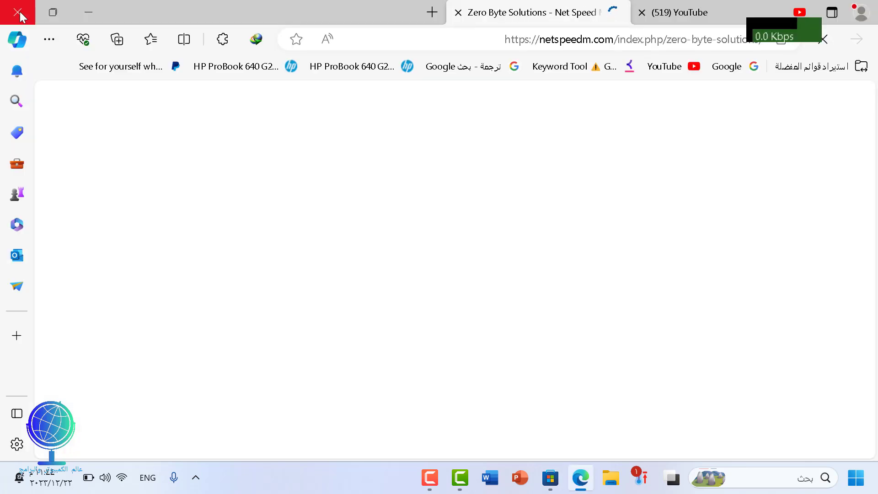
{"action": "left_click", "coordinate": [458, 12]}
{"action": "left_click", "coordinate": [459, 13]}
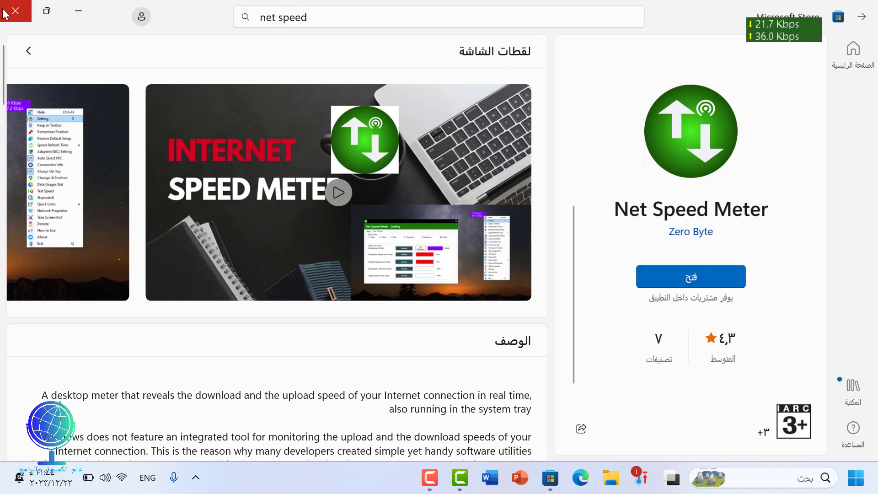
Minimize the store and move the floating speed meter onto the taskbar, beside the app icons
{"action": "left_click", "coordinate": [79, 10]}
{"action": "left_click_drag", "start_coordinate": [801, 26], "coordinate": [310, 88]}
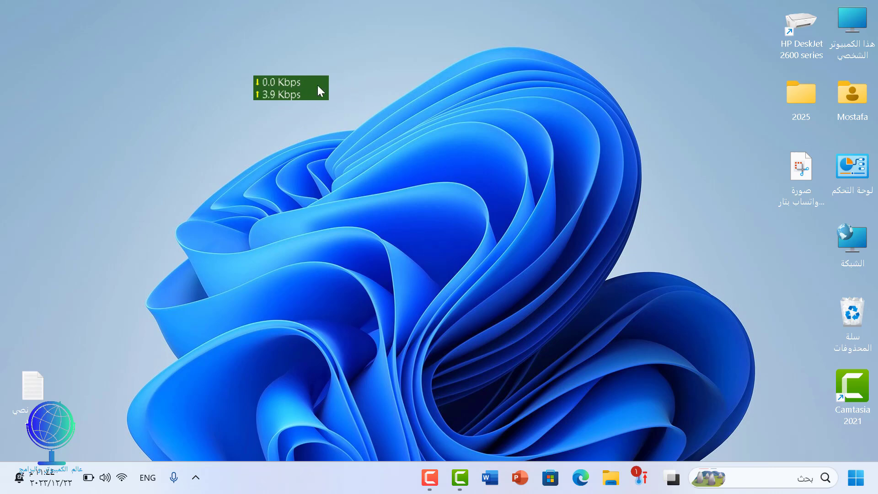
{"action": "left_click_drag", "start_coordinate": [318, 87], "coordinate": [391, 483]}
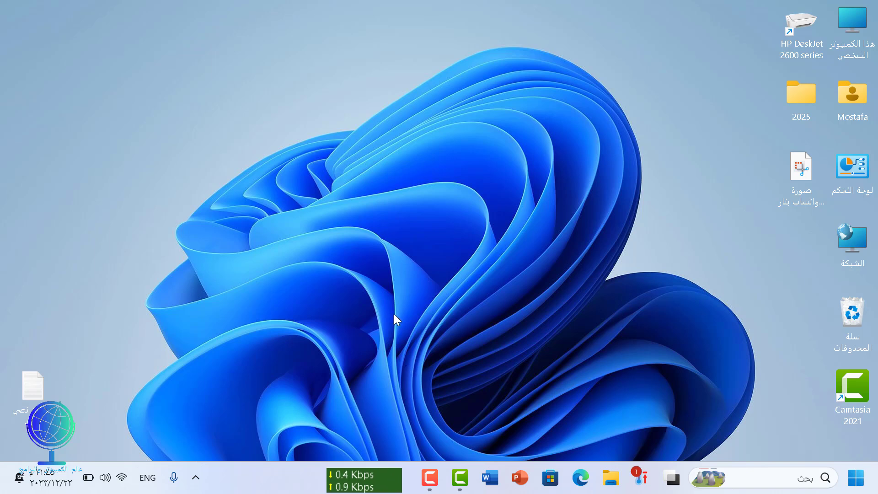
Open the speed meter's color and theme settings and try the Black and White themes
{"action": "right_click", "coordinate": [383, 484]}
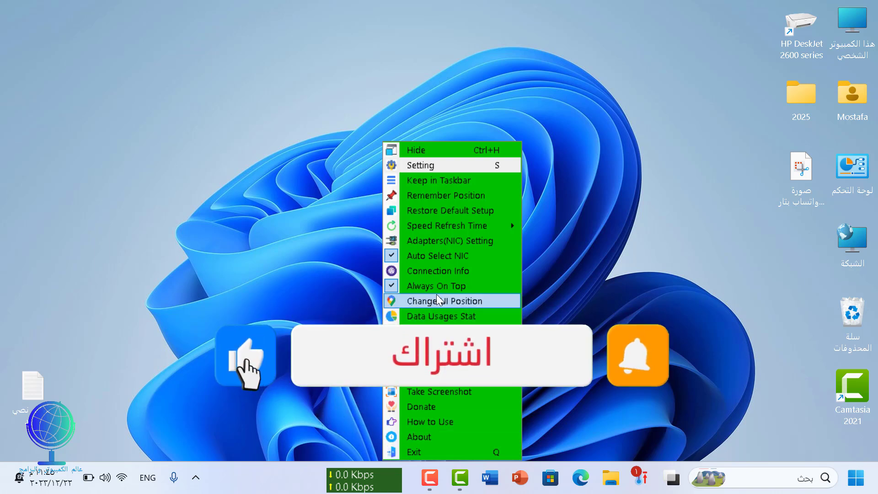
{"action": "left_click", "coordinate": [455, 165]}
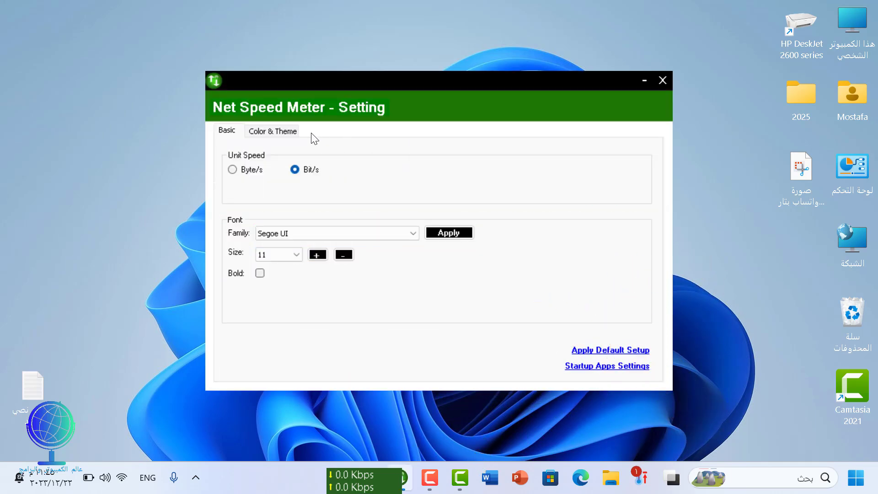
{"action": "left_click", "coordinate": [287, 132]}
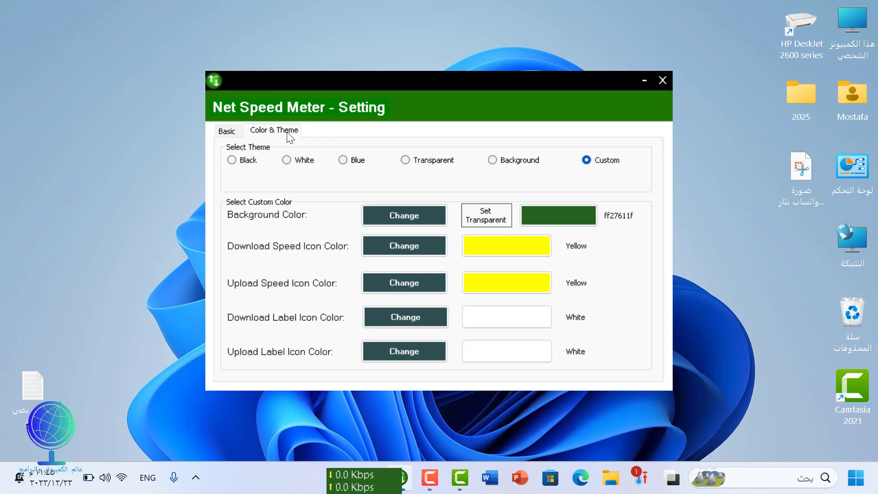
{"action": "left_click", "coordinate": [232, 161]}
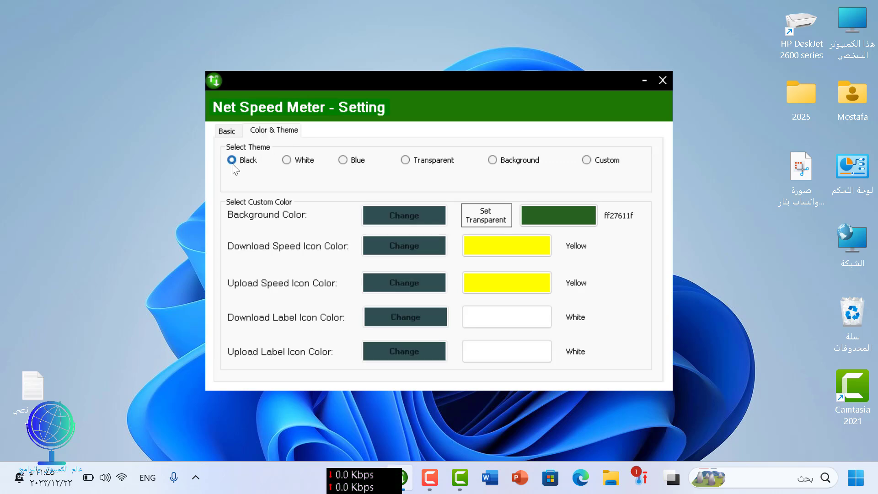
{"action": "left_click", "coordinate": [287, 160]}
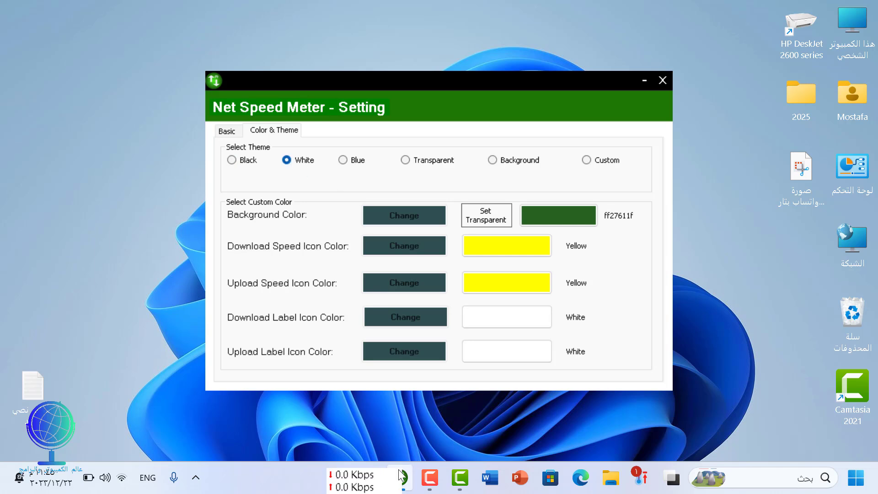
Shift the speed meter clear of the neighbouring taskbar icon, and apply the Transparent theme after trying Blue and Background, closing the settings
{"action": "left_click_drag", "start_coordinate": [389, 485], "coordinate": [352, 489]}
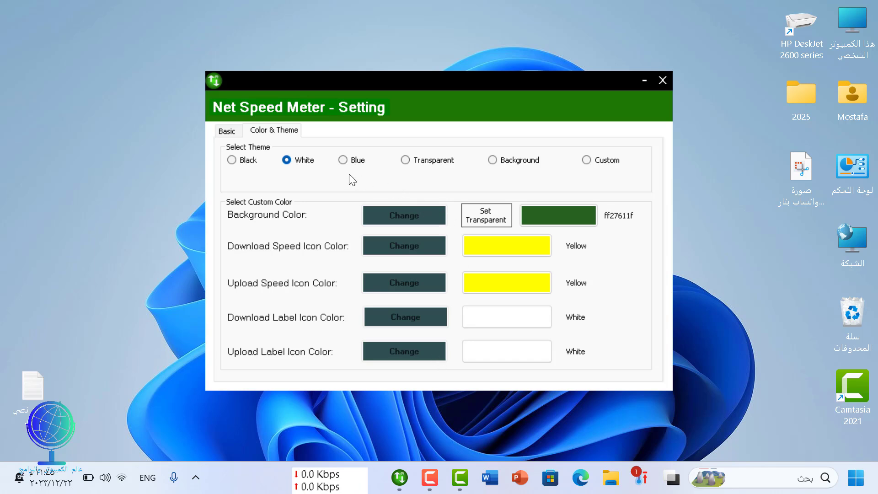
{"action": "left_click", "coordinate": [343, 160]}
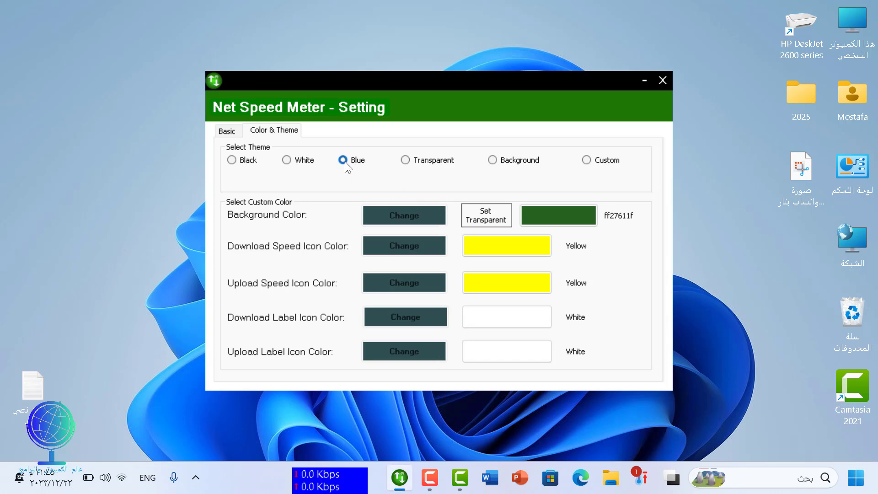
{"action": "left_click", "coordinate": [420, 165]}
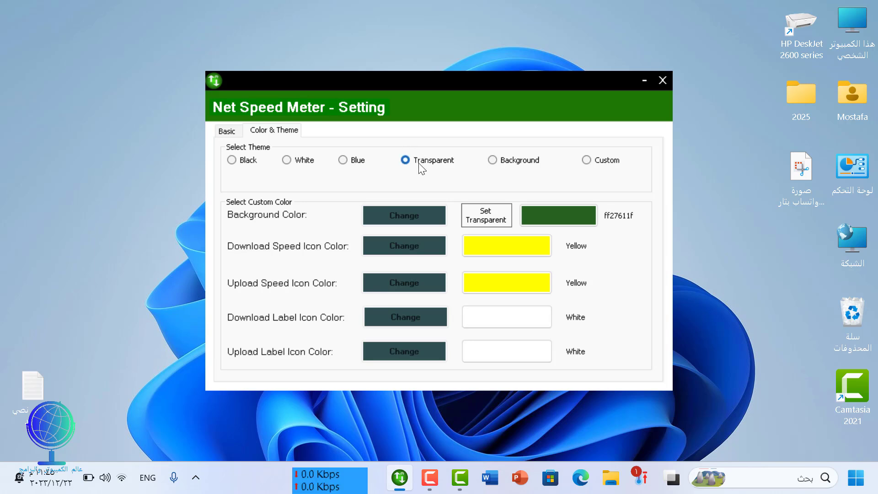
{"action": "left_click", "coordinate": [511, 160]}
{"action": "left_click", "coordinate": [415, 162]}
{"action": "left_click", "coordinate": [660, 84]}
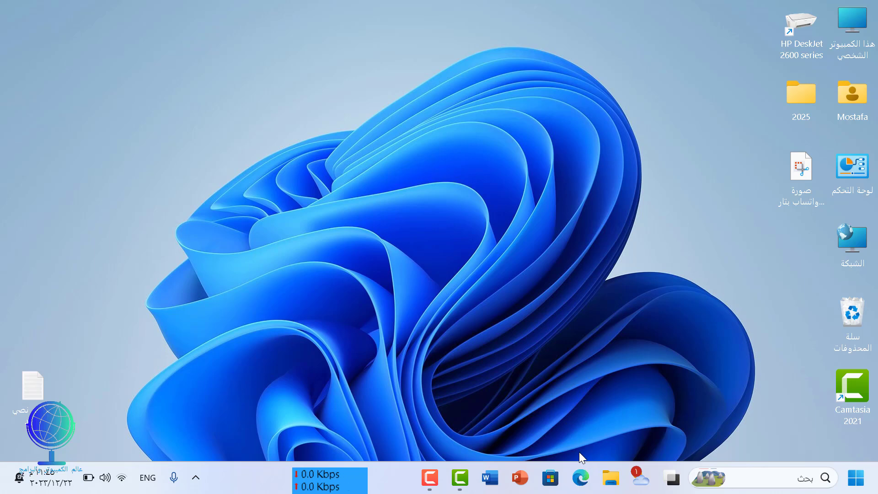
Load YouTube in Microsoft Edge and browse its home page to check the live speed readings, closing the browser at the end
{"action": "left_click", "coordinate": [581, 476]}
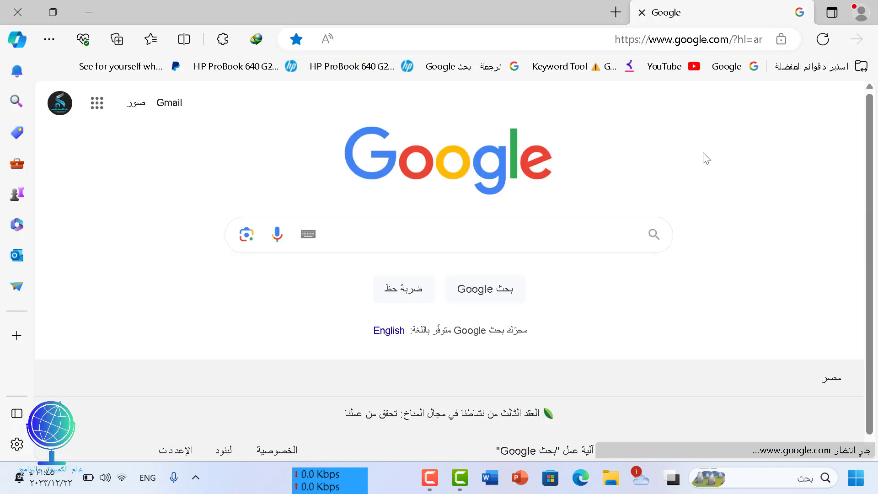
{"action": "left_click", "coordinate": [676, 70]}
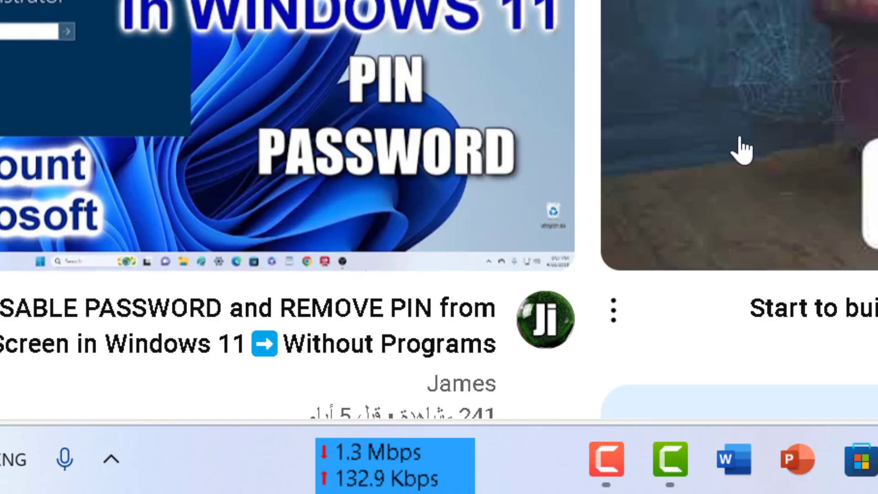
{"action": "scroll", "coordinate": [716, 151], "scroll_direction": "down", "scroll_amount": 5}
{"action": "scroll", "coordinate": [752, 171], "scroll_direction": "down", "scroll_amount": 8}
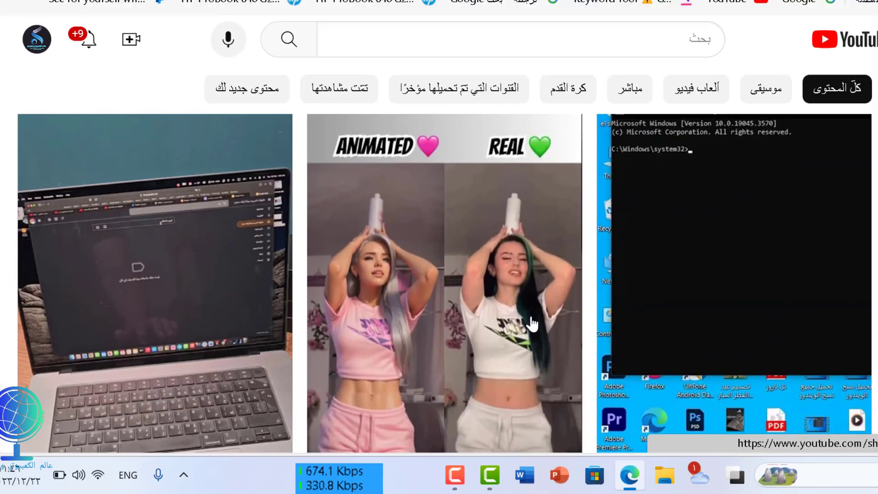
{"action": "scroll", "coordinate": [750, 178], "scroll_direction": "up", "scroll_amount": 5}
{"action": "scroll", "coordinate": [497, 347], "scroll_direction": "up", "scroll_amount": 5}
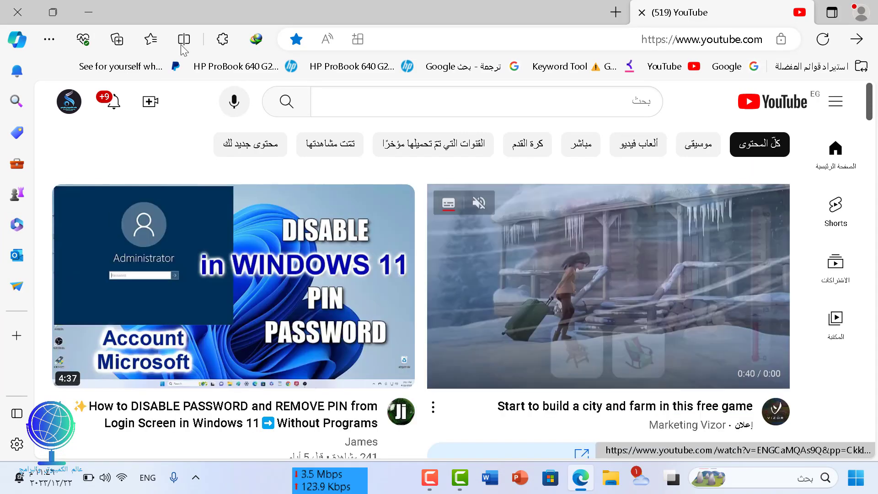
{"action": "left_click", "coordinate": [28, 17]}
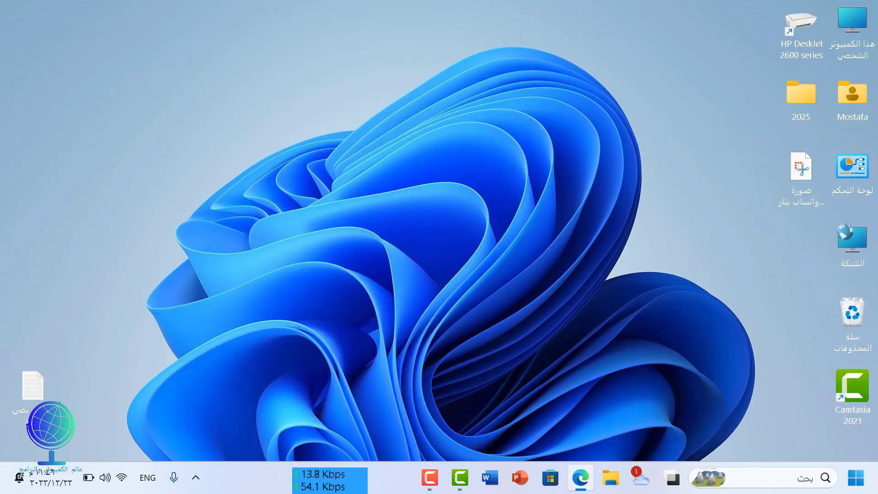